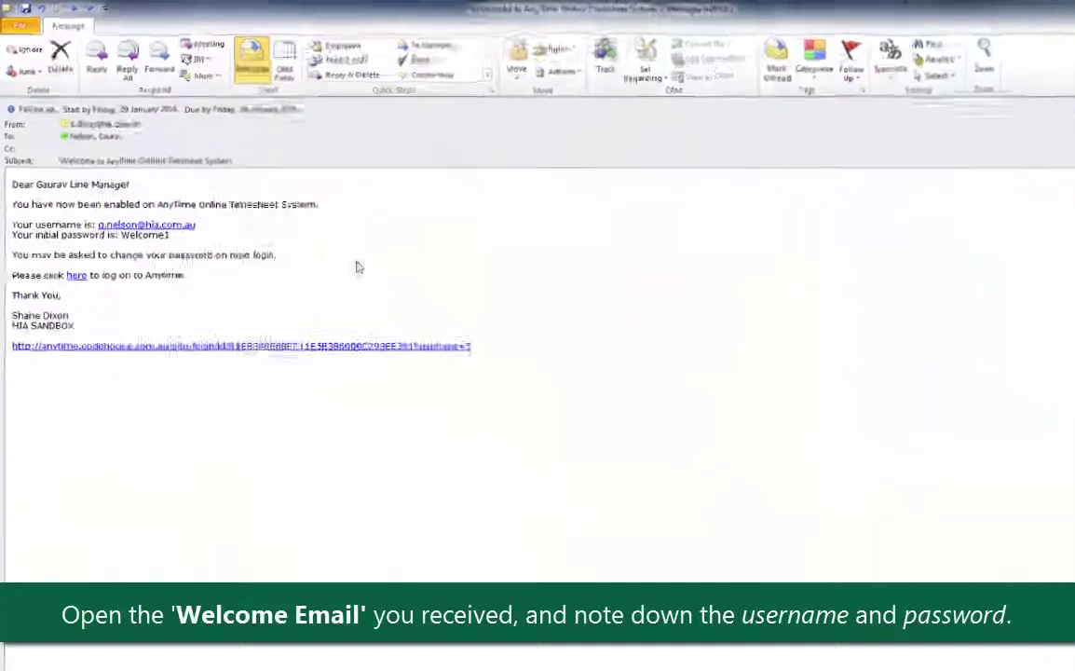
Step: Select the username and password in the Outlook welcome email, then follow its link to the AnyTime login page
drag(13, 226, 82, 226)
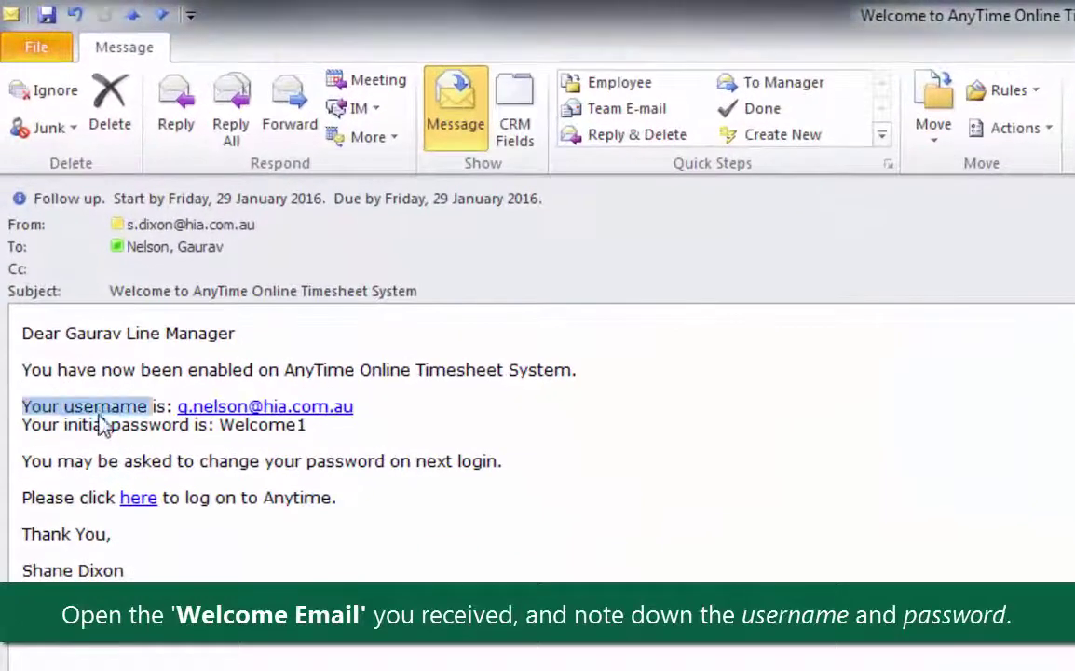
drag(102, 419, 305, 434)
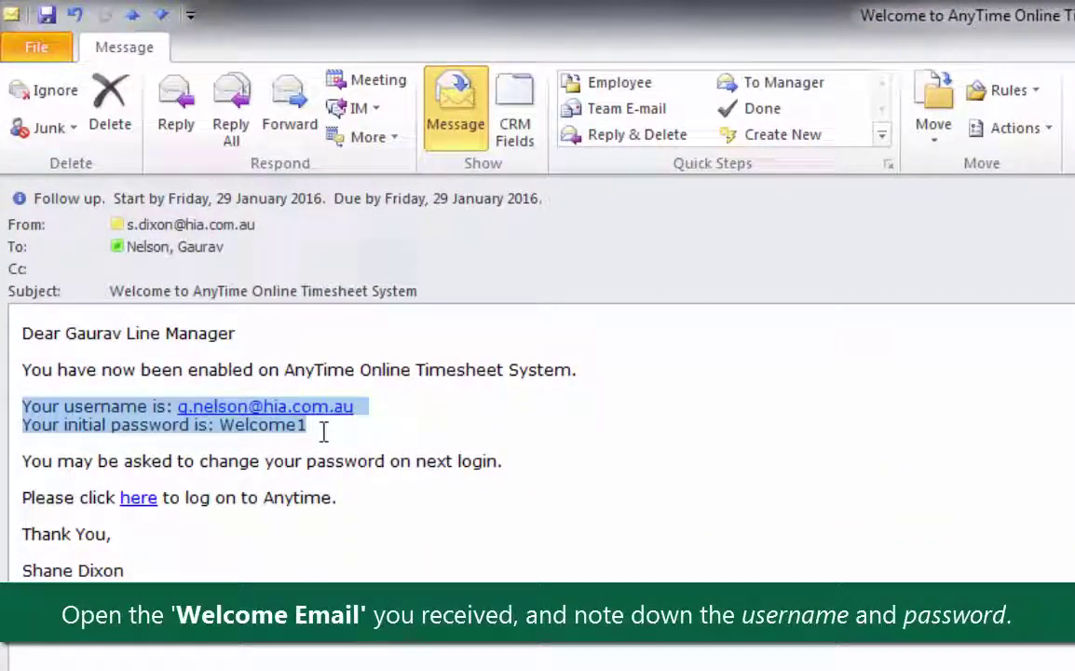
click(322, 497)
click(139, 498)
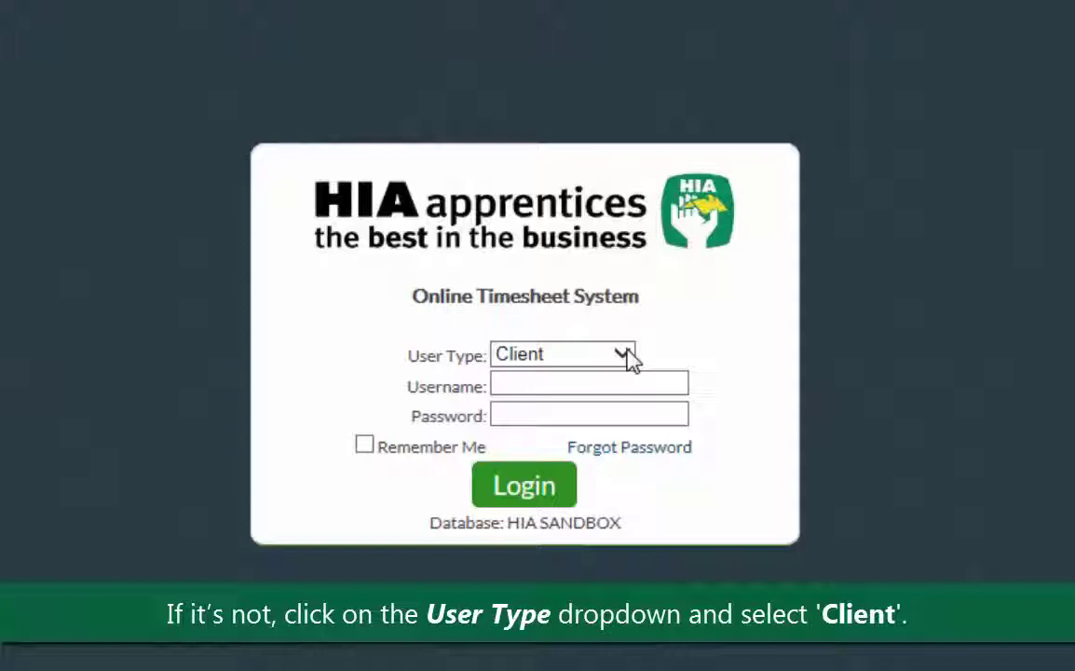
Step: Log in with User Type Client using the emailed username and password
click(624, 355)
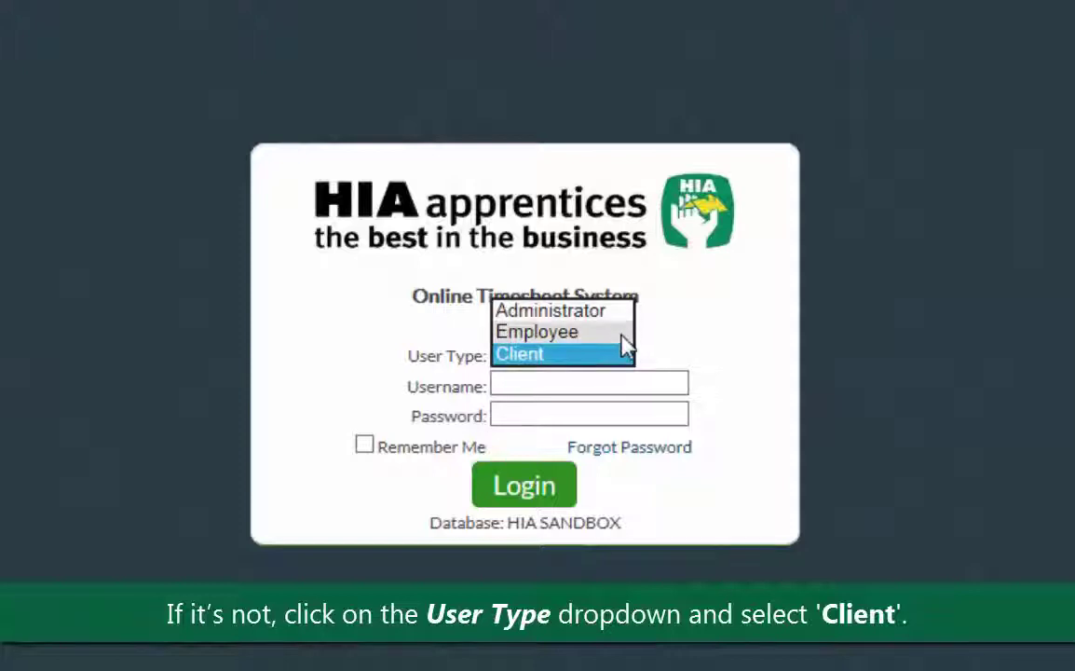
click(625, 356)
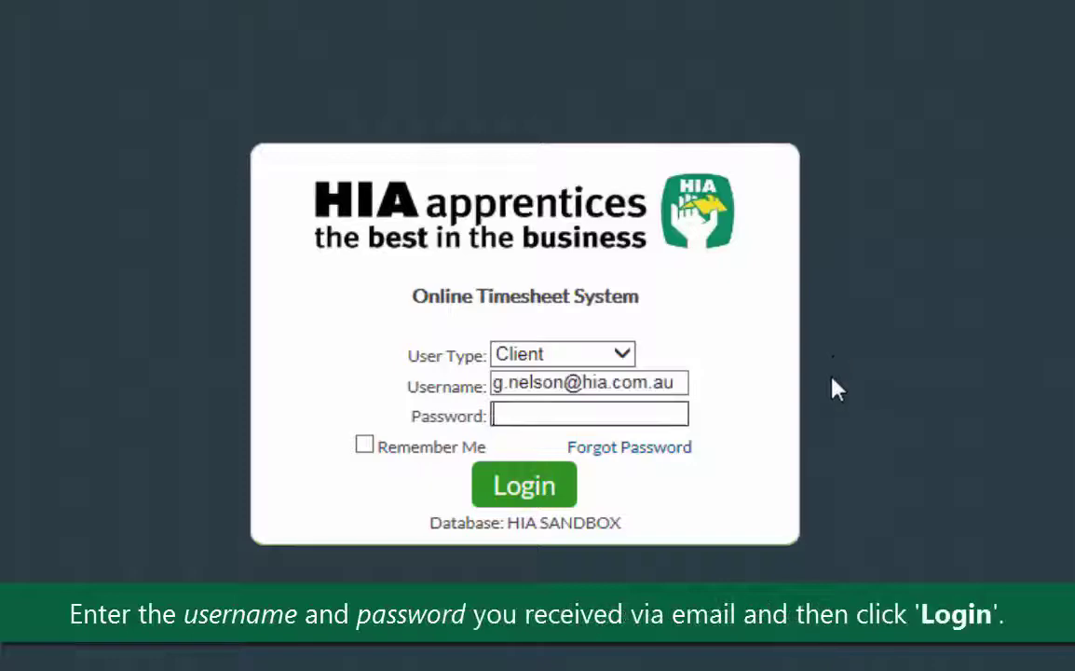
text(******)
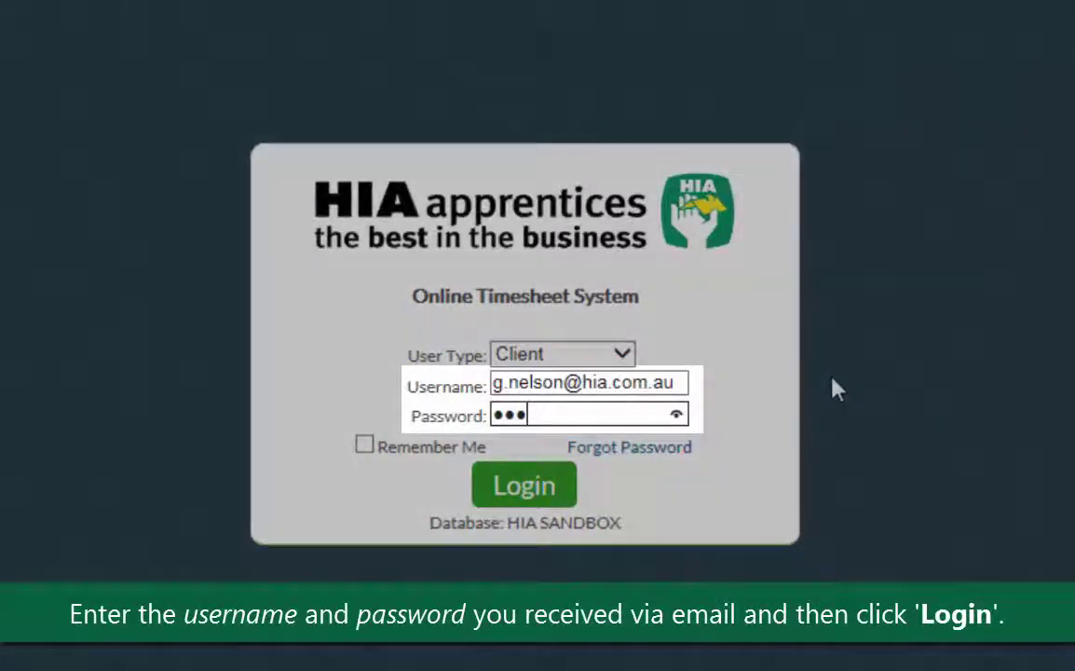
text(**)
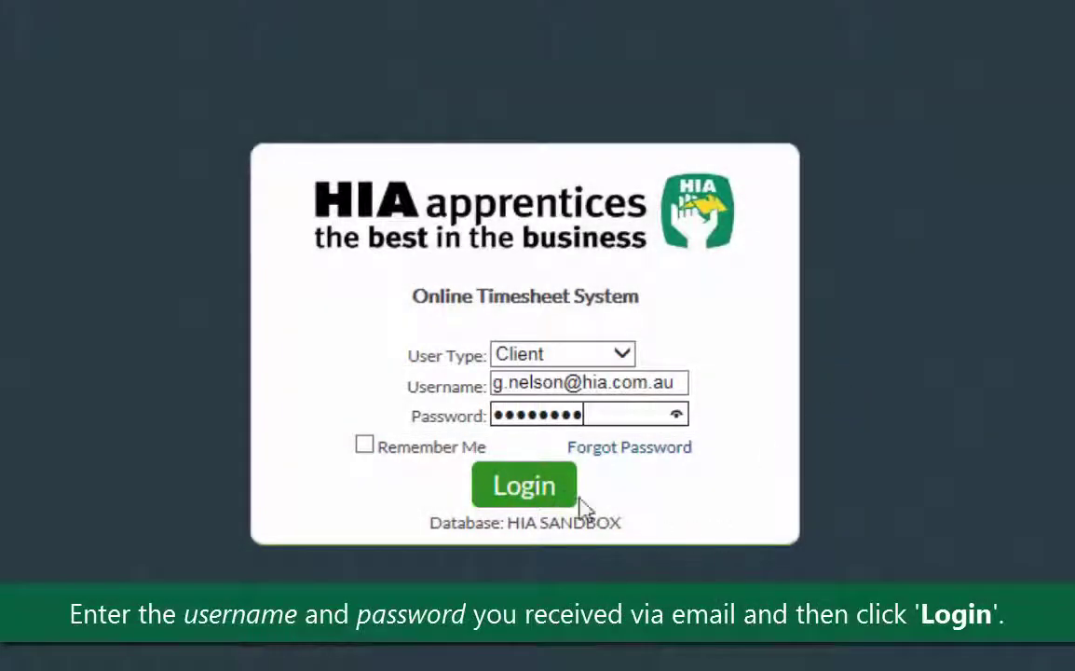
click(574, 501)
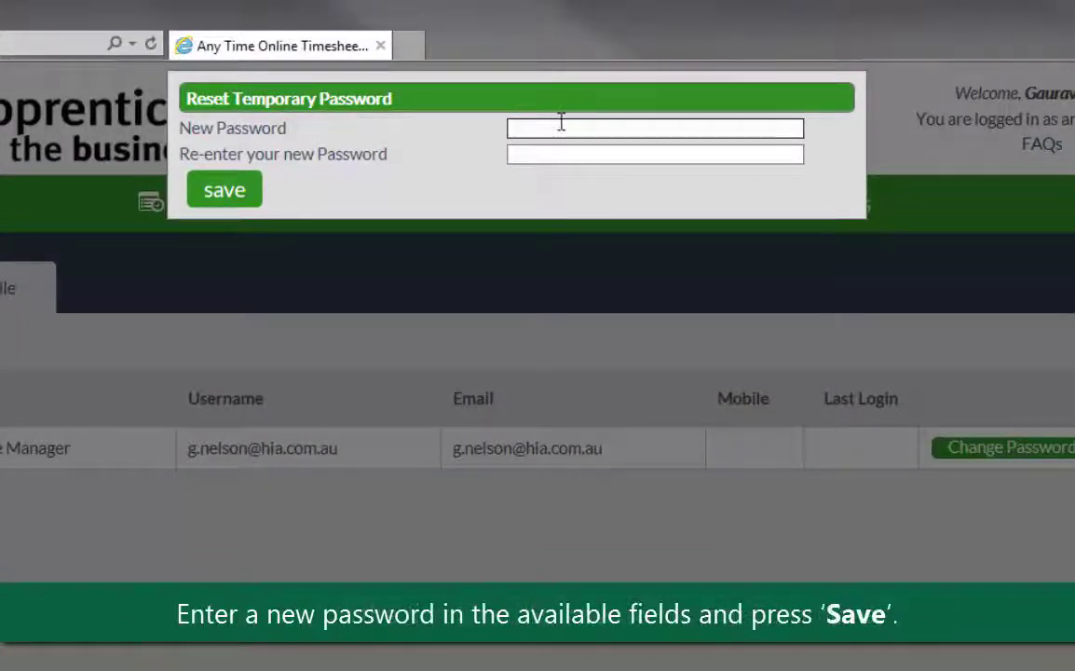
Step: Enter and confirm a new password in the Reset Temporary Password popup, then save it
text(•)
key(Tab)
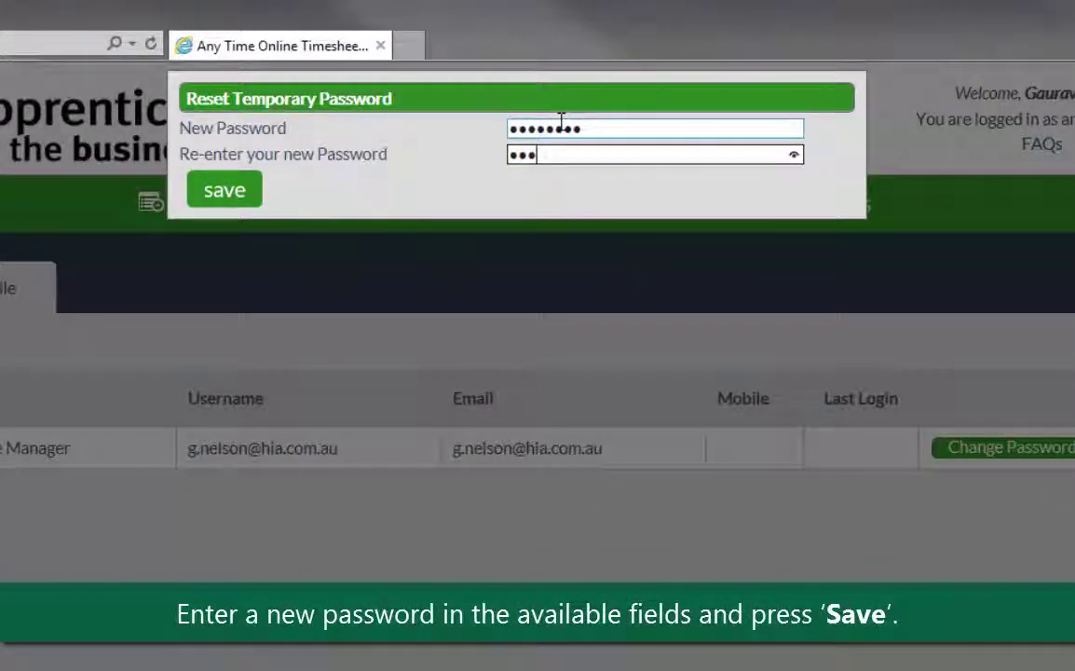
click(238, 192)
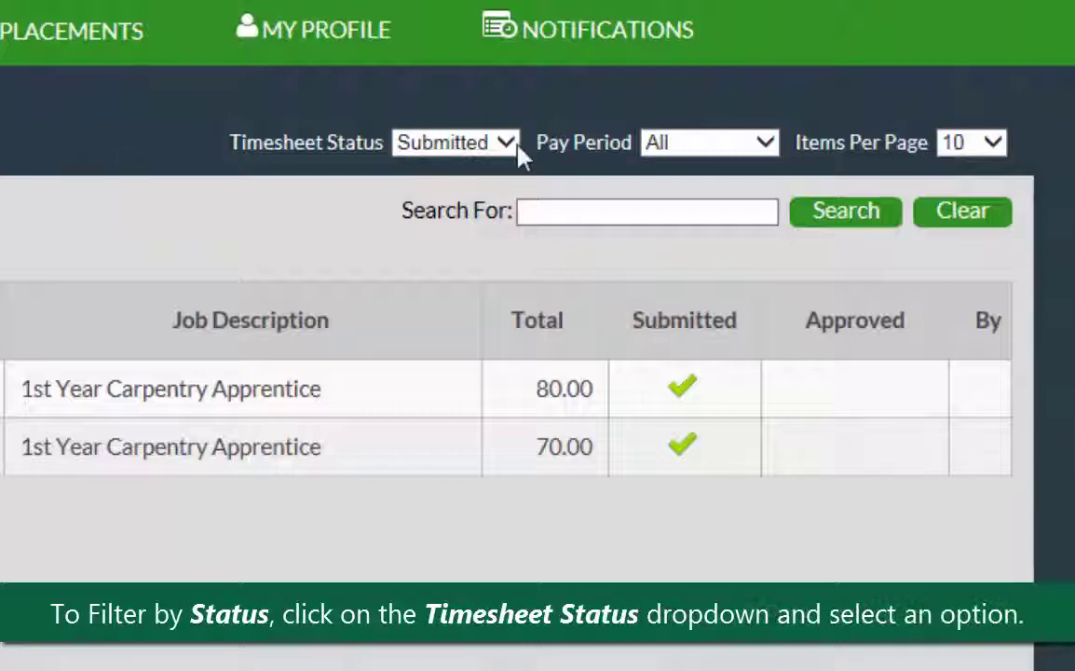
Step: Filter View Timesheets to All statuses and the 20/12/2015 pay period
click(514, 149)
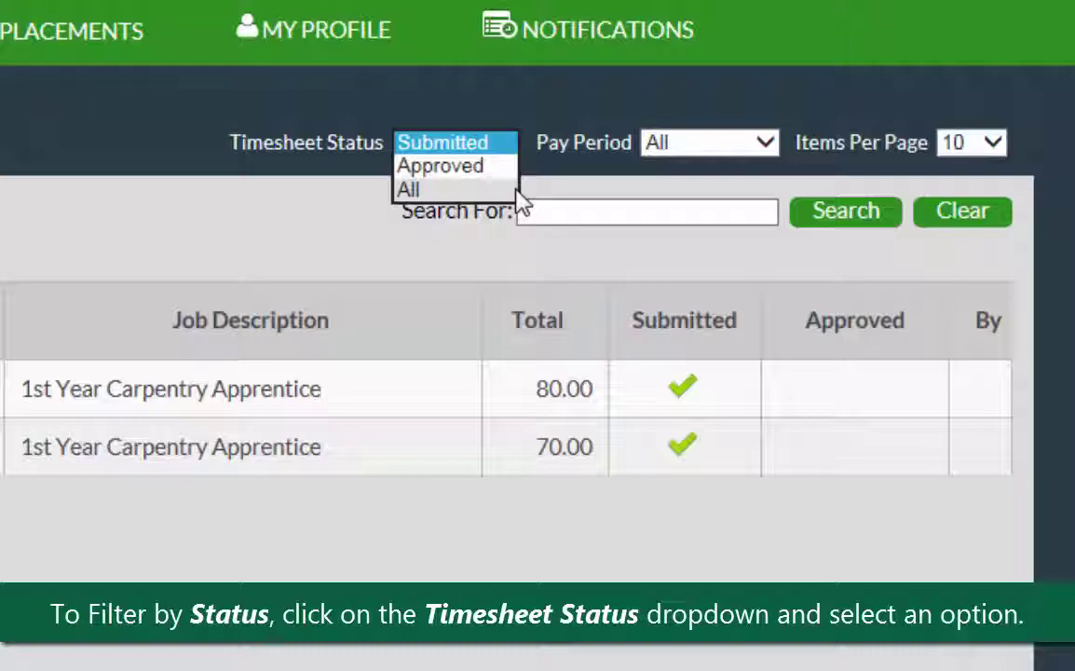
click(508, 190)
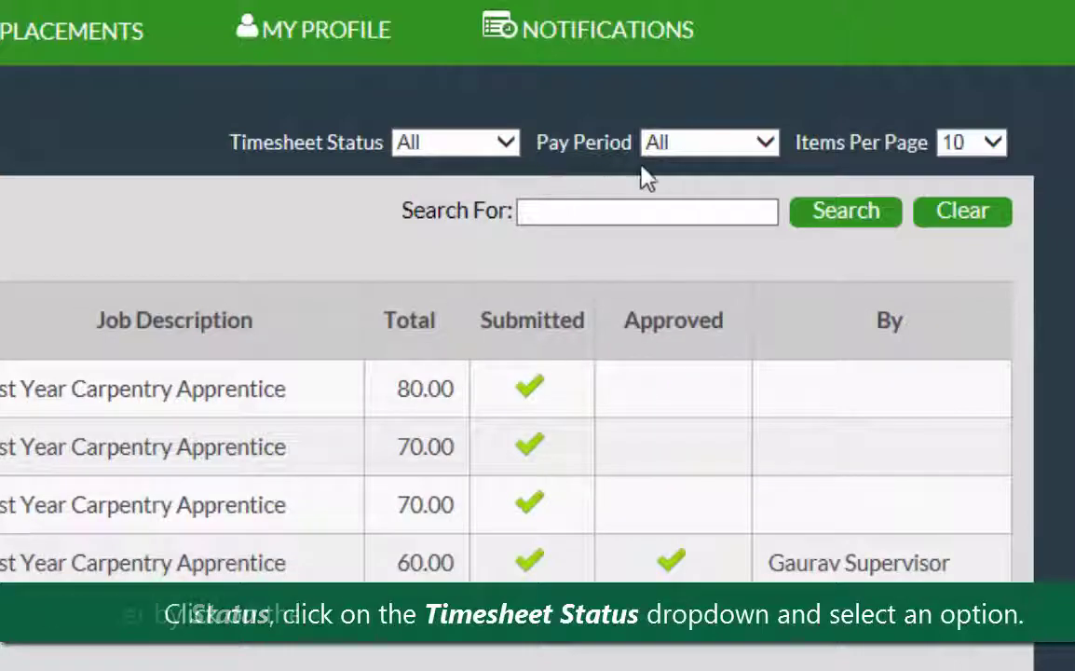
click(766, 145)
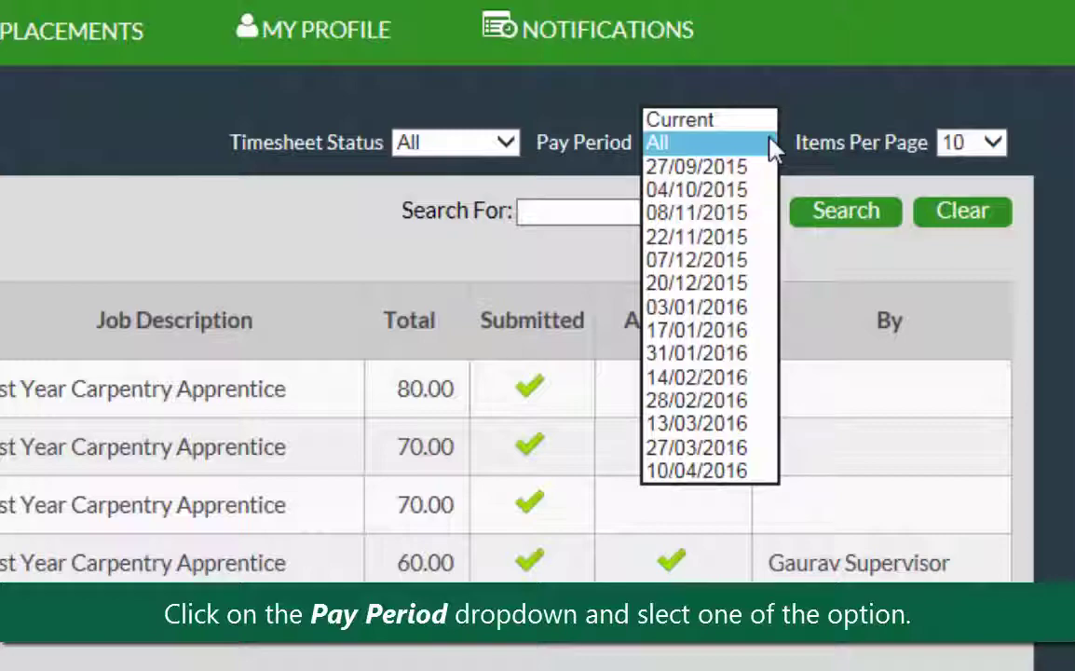
click(749, 284)
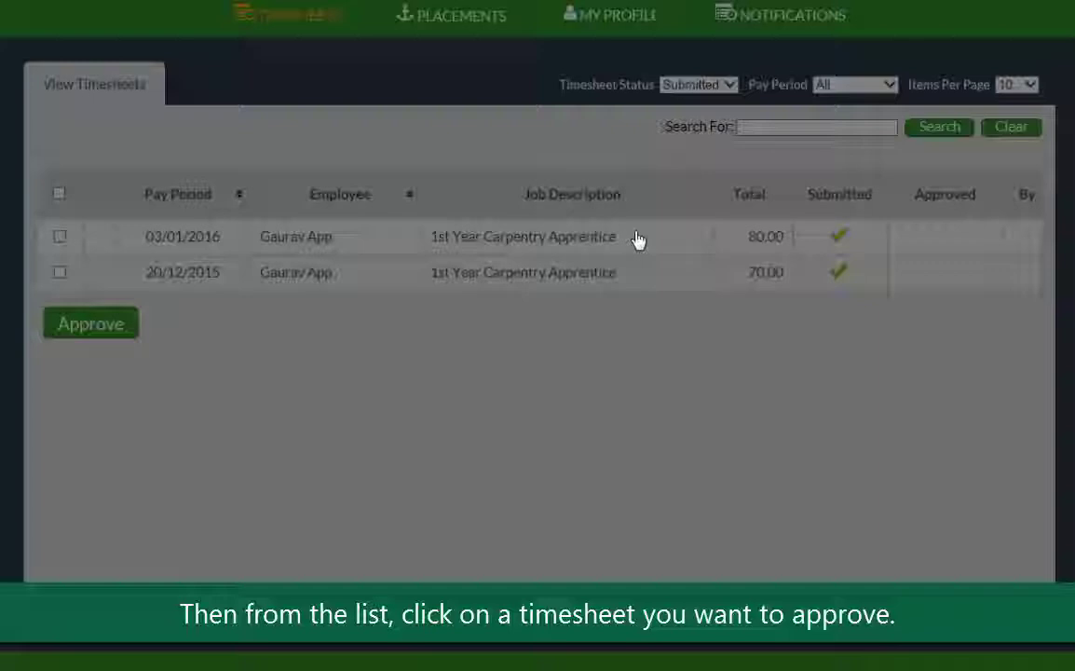
Step: Open the 03/01/2016 timesheet (80.00 hours) and approve it, confirming the hours are accurate
click(637, 239)
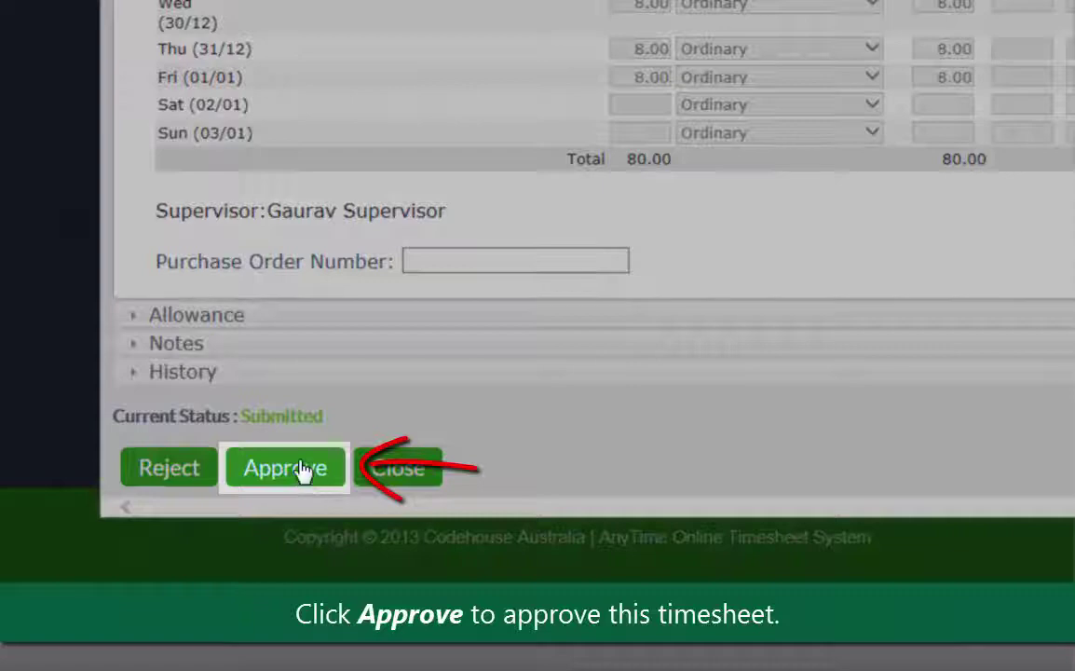
click(302, 470)
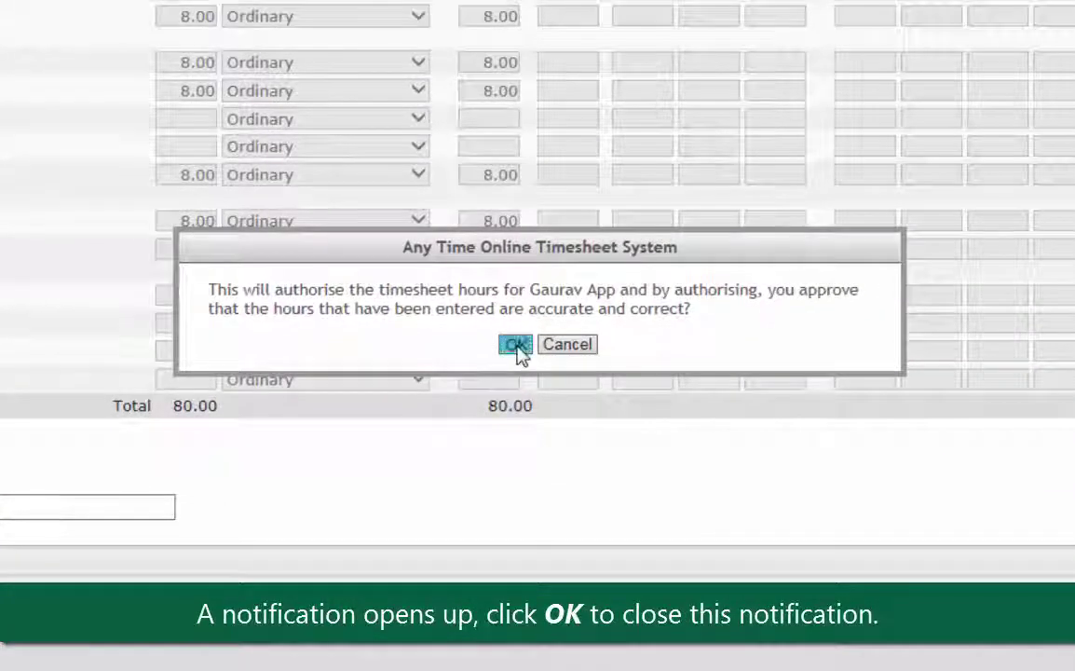
click(517, 345)
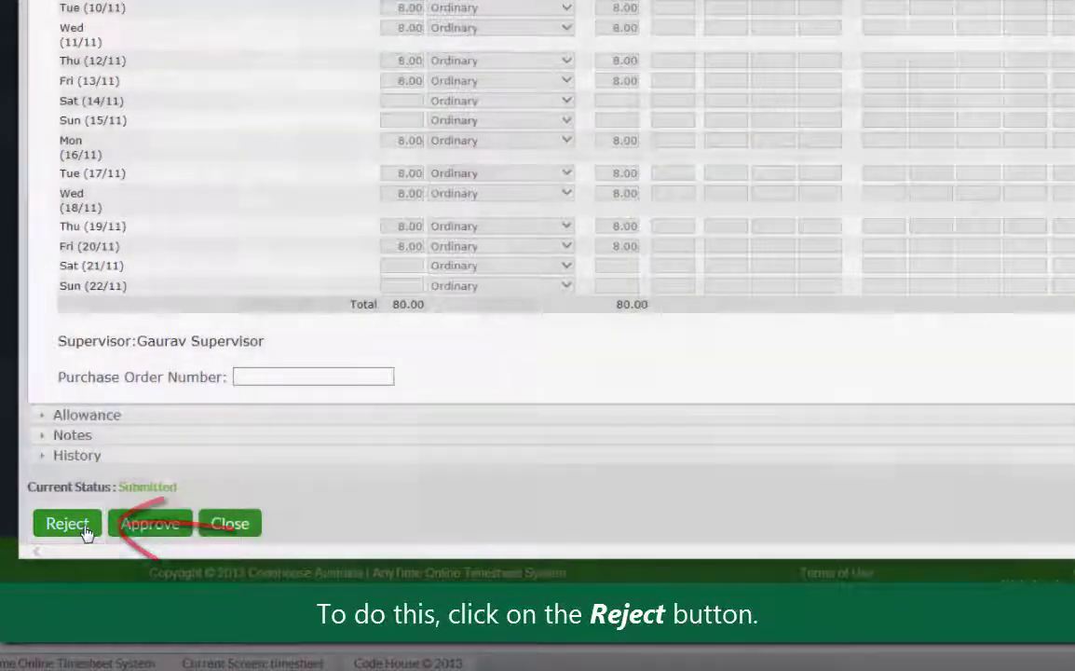
Step: Reject the 22/11/2015 timesheet with the reason 'Hours not entered for Sat 21/11'
click(85, 527)
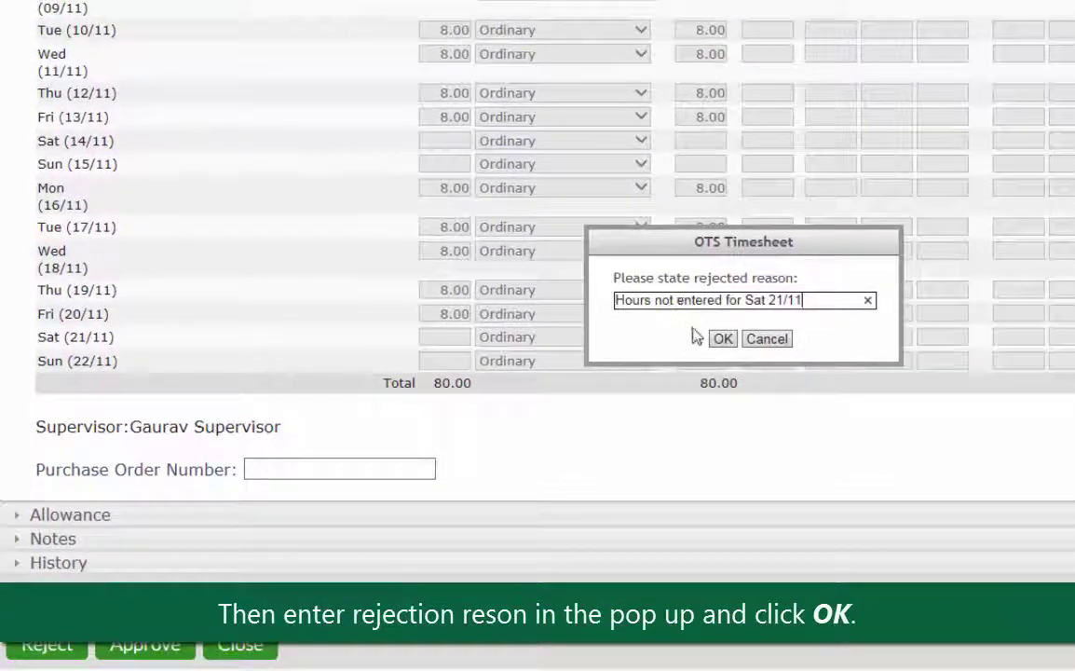
click(723, 339)
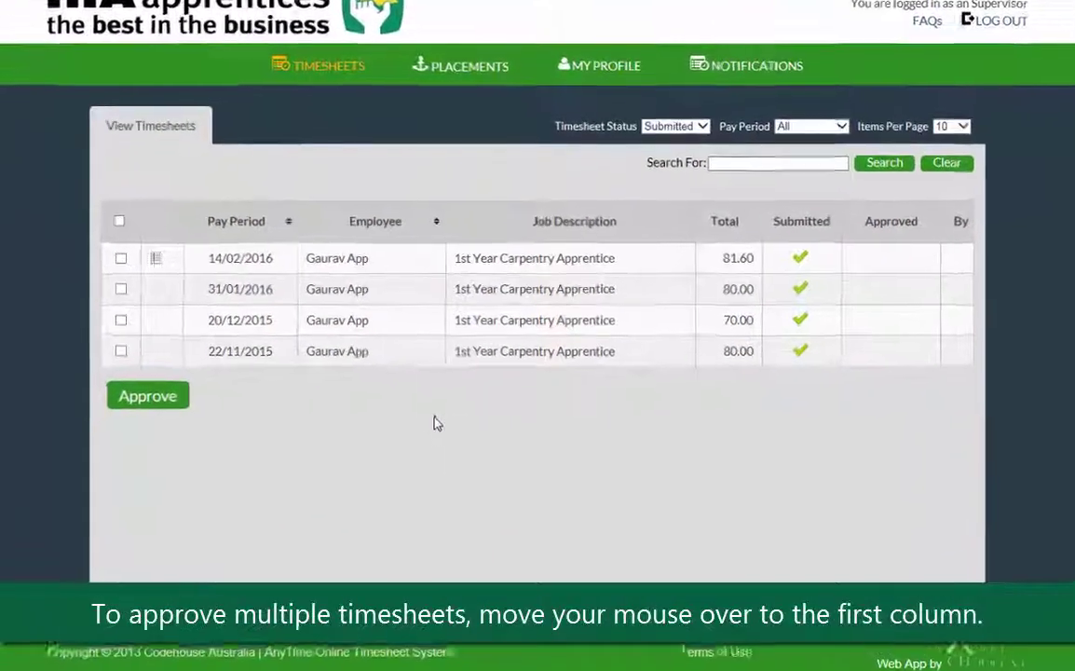
Step: Tick the 14/02/2016, 31/01/2016 and 20/12/2015 timesheets and bulk-approve them
mouse_move(102, 250)
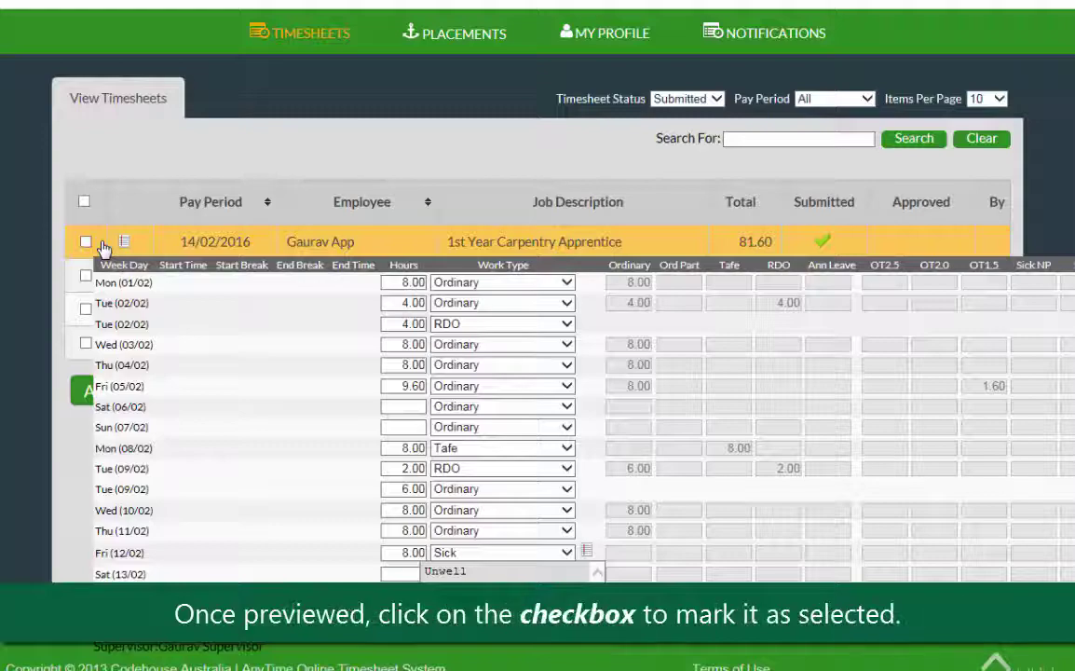
click(87, 243)
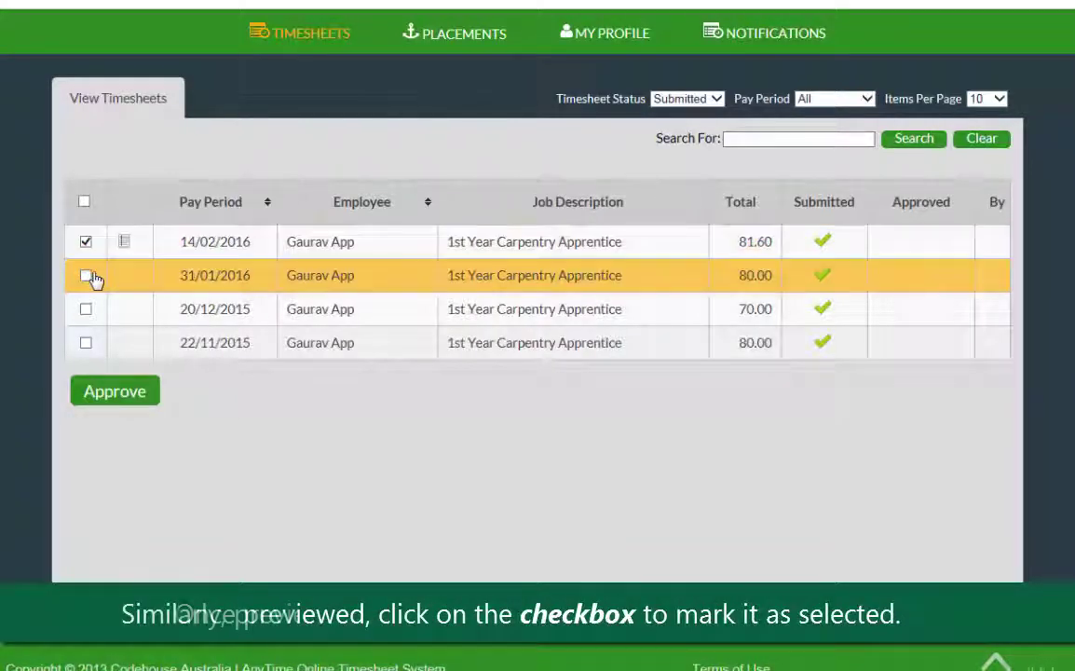
mouse_move(101, 279)
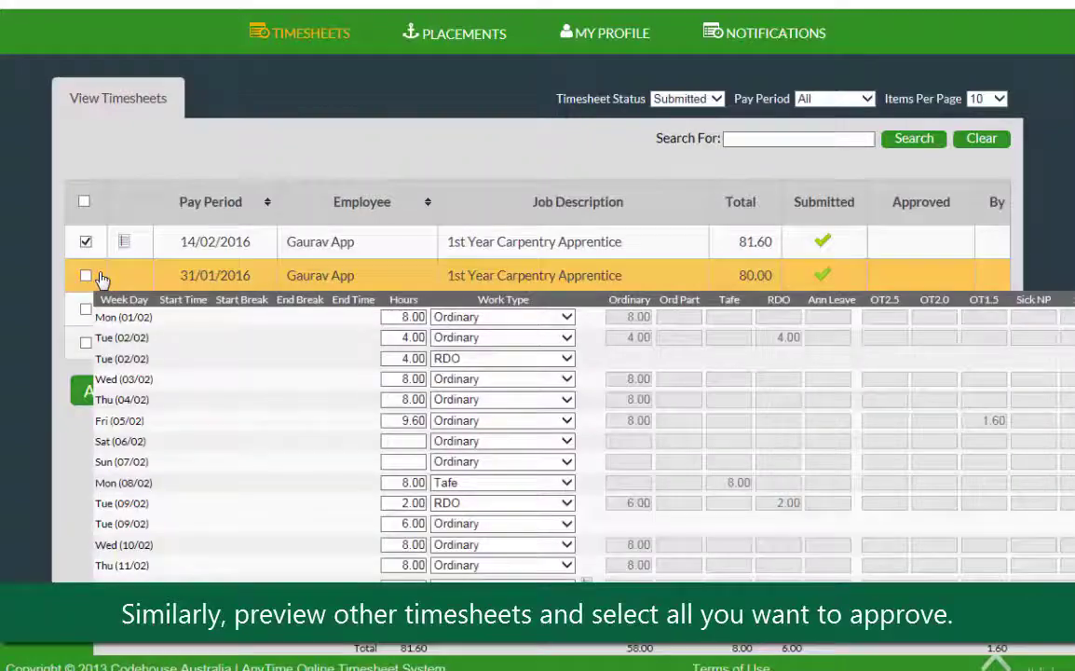
click(97, 276)
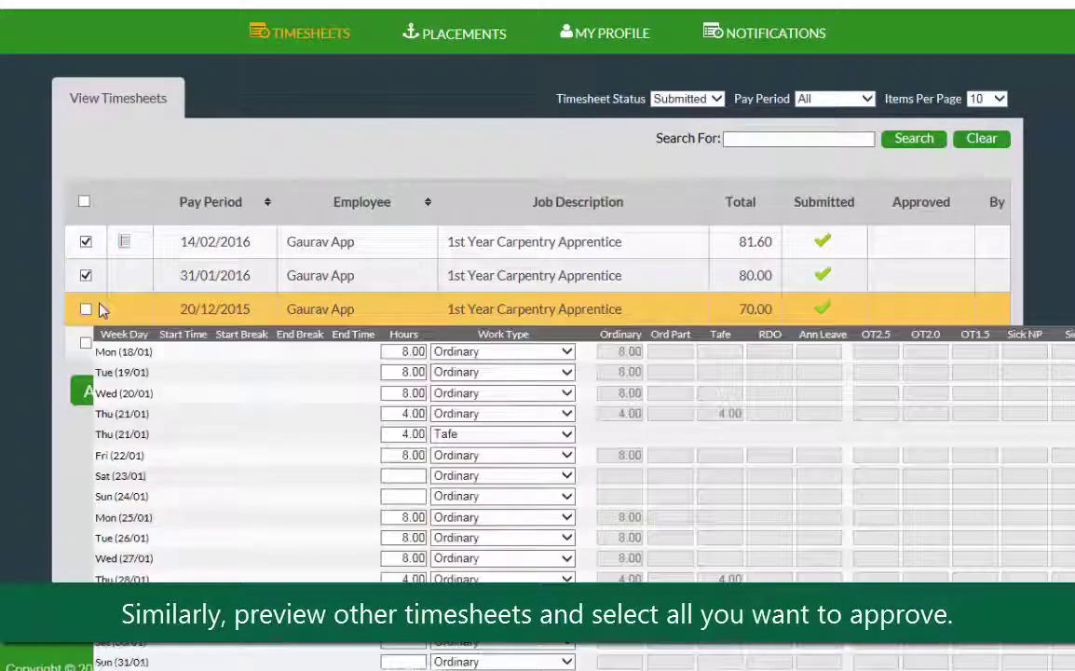
click(85, 309)
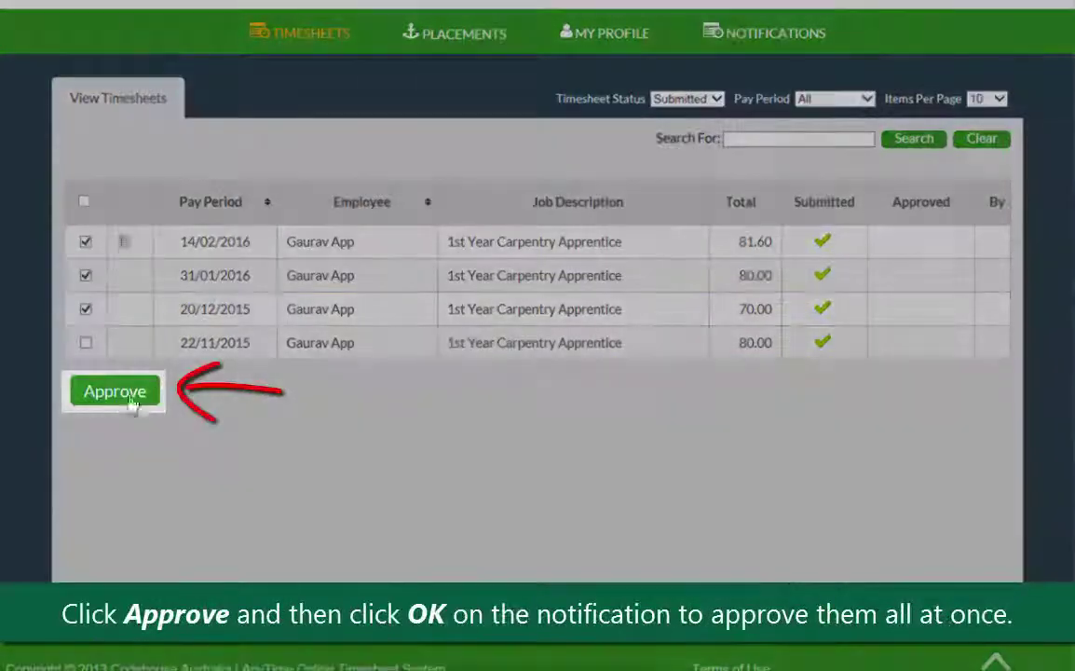
click(130, 401)
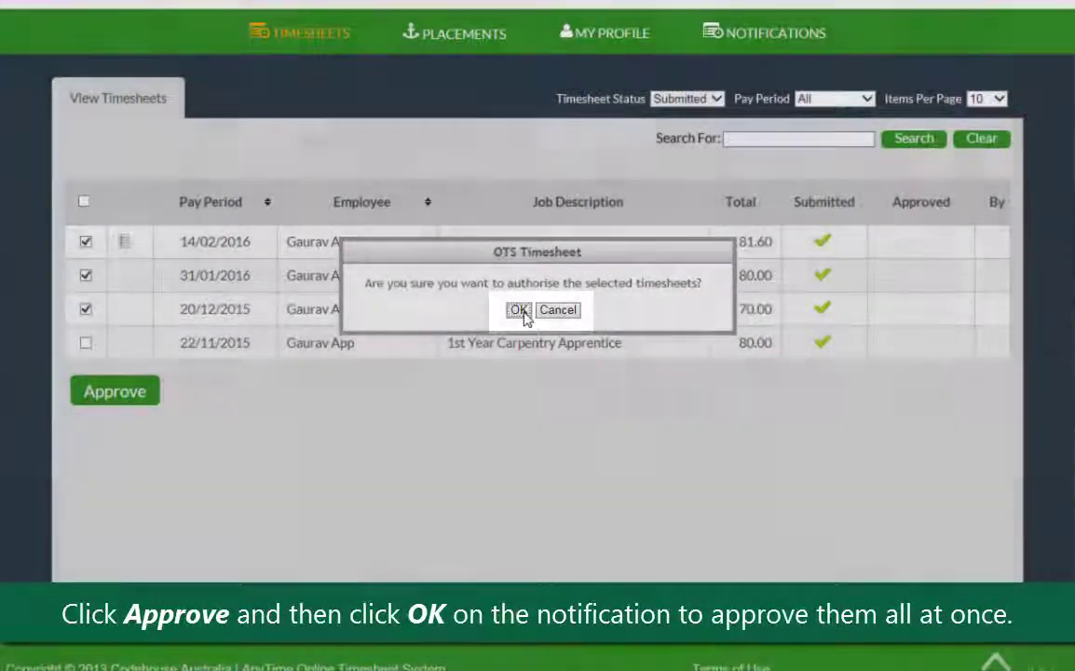
click(518, 311)
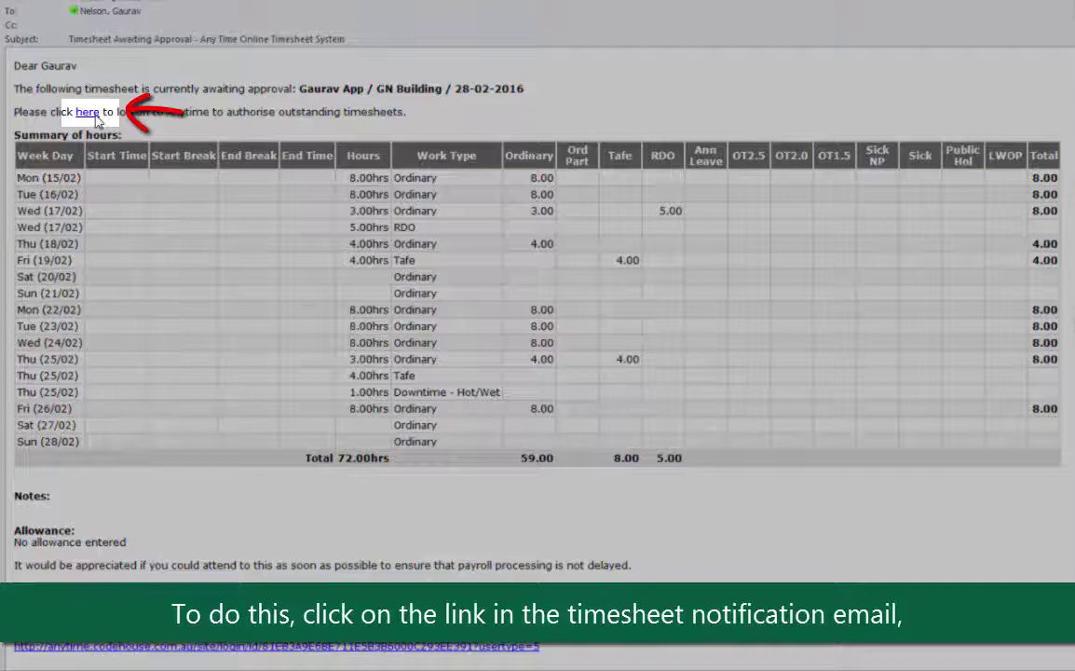
Step: Follow the 'here' link in the Timesheet Awaiting Approval email to the AnyTime login page
click(88, 113)
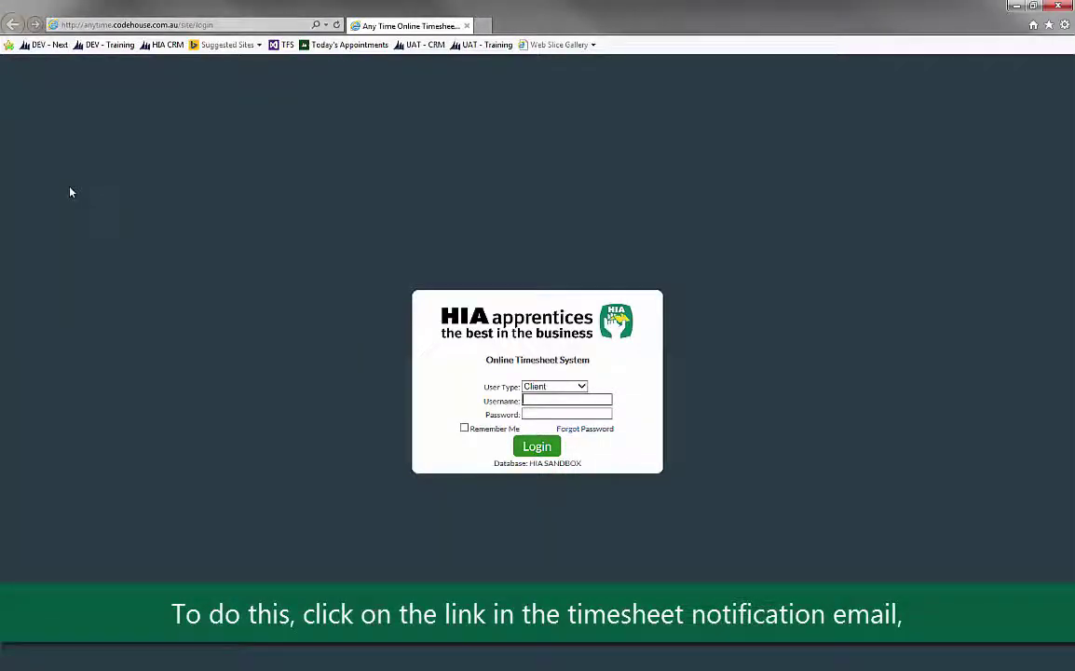
Step: Sign in to AnyTime with the account password
click(590, 413)
text(••••••••)
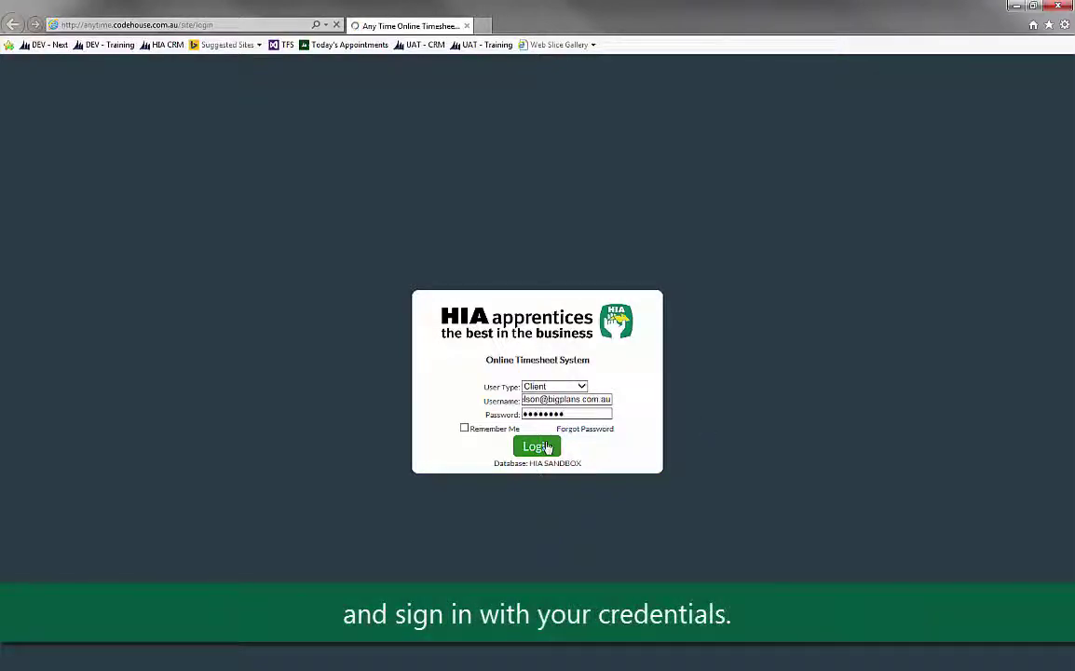
click(548, 448)
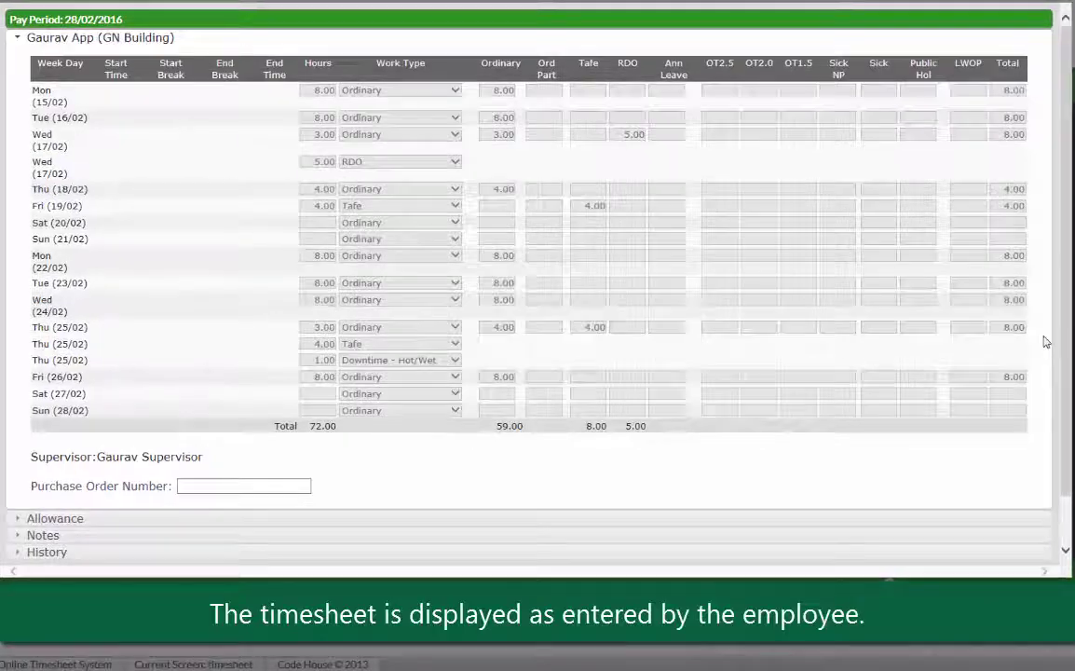
Step: Approve the 28/02/2016 timesheet totalling 72.00 hours and confirm the authorisation
scroll(563, 465, down, 2)
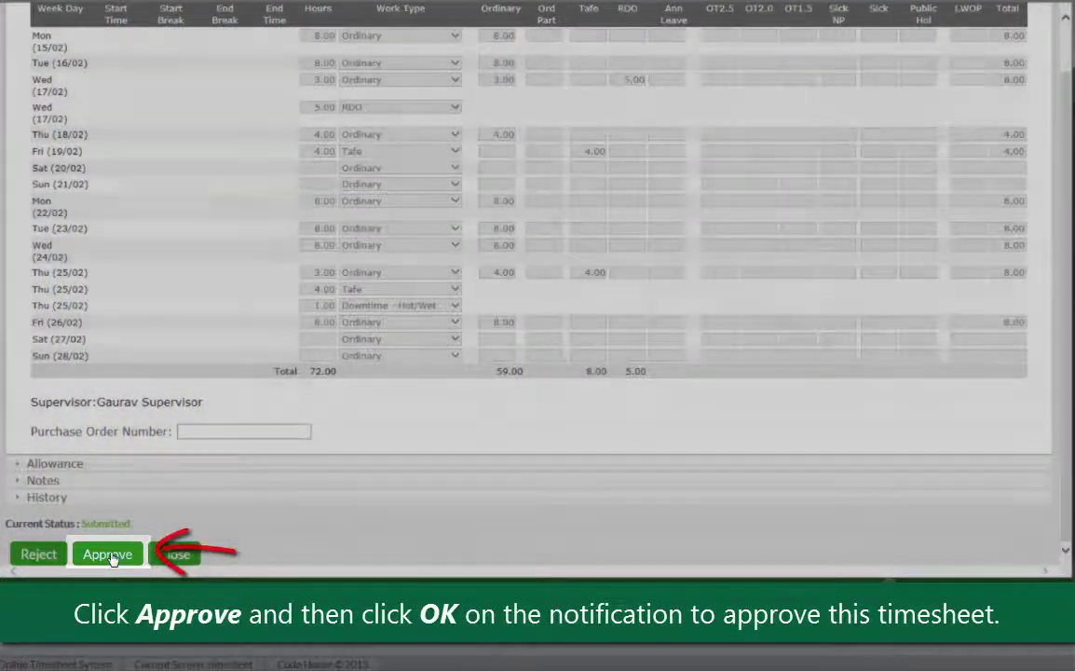
click(108, 554)
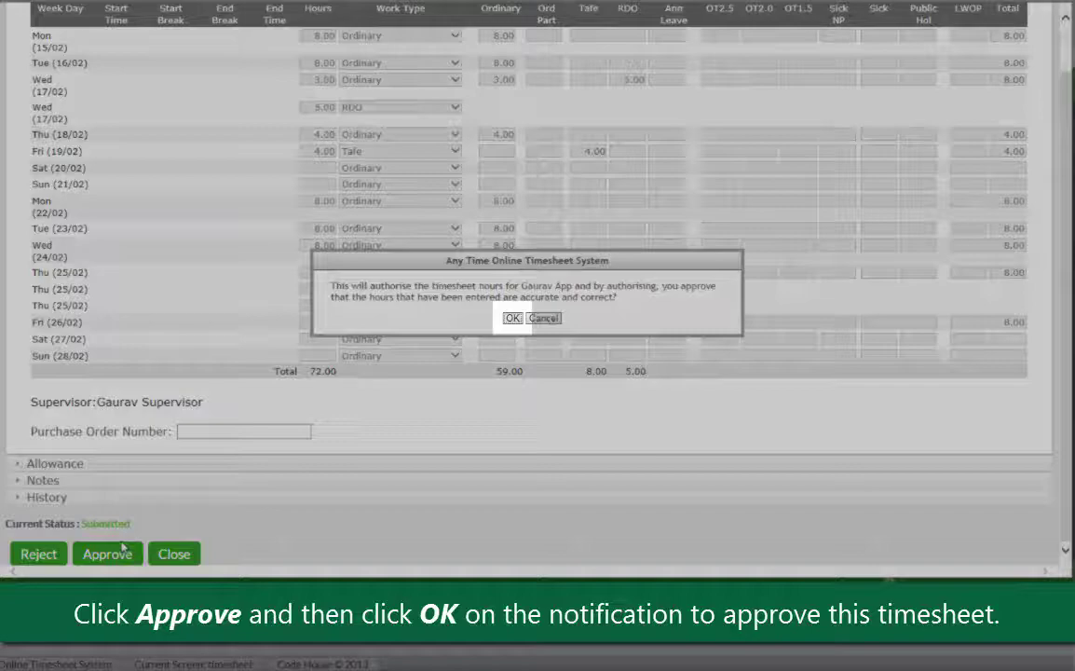
click(512, 318)
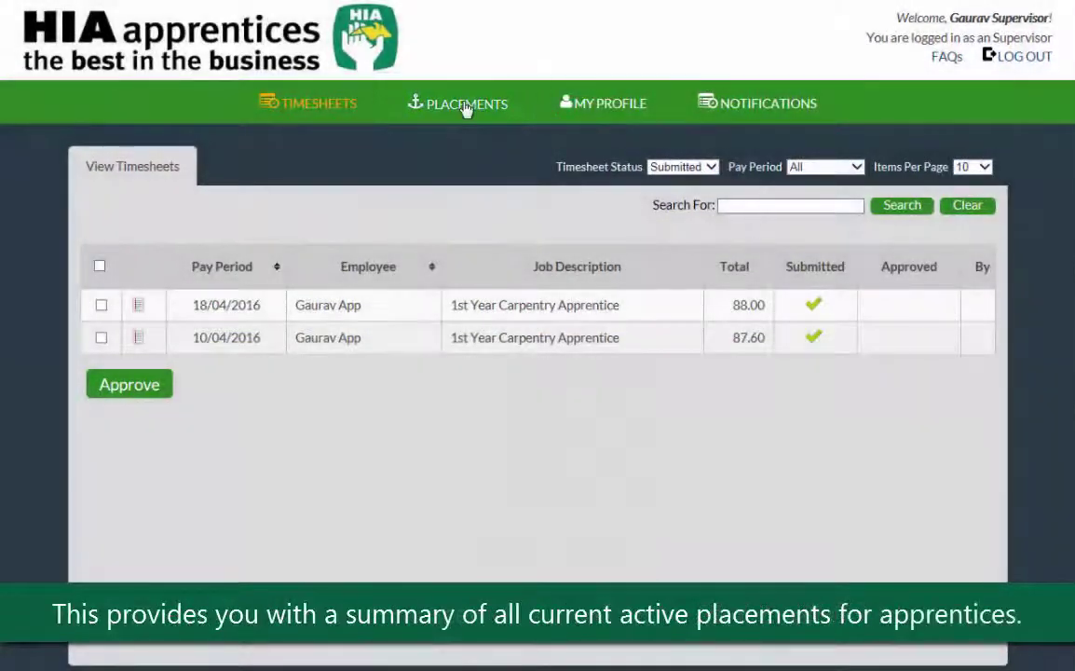
Step: Open the PLACEMENTS tab to view the GN Building 1st Year Carpentry Apprentice placement
click(465, 109)
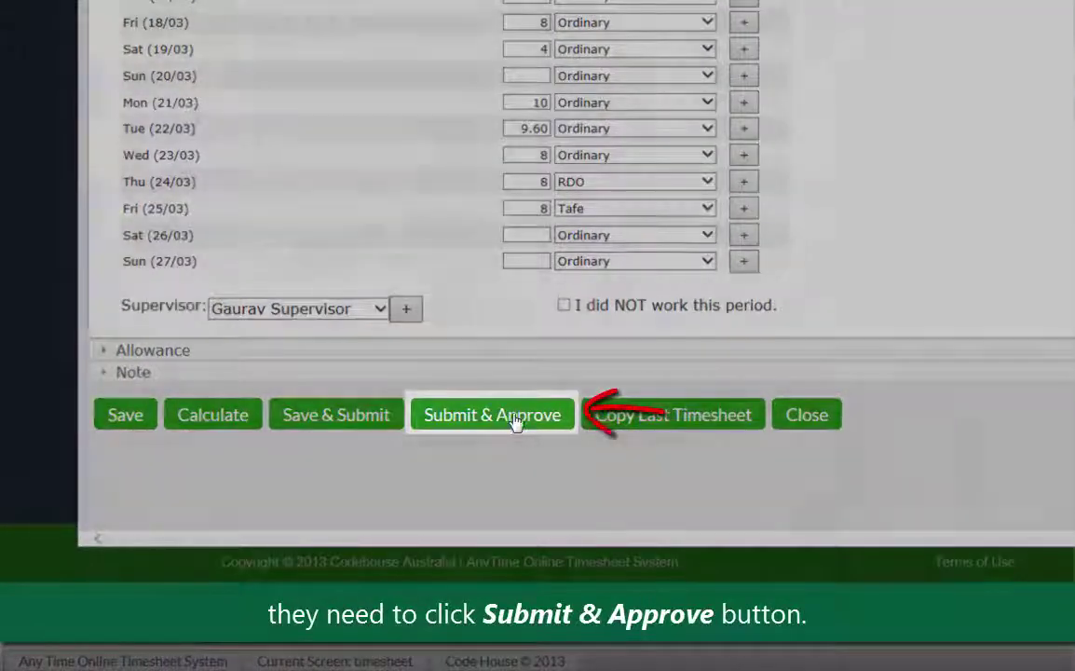
Step: Submit and approve the employee's March timesheet immediately, confirming the submission to the host
click(515, 419)
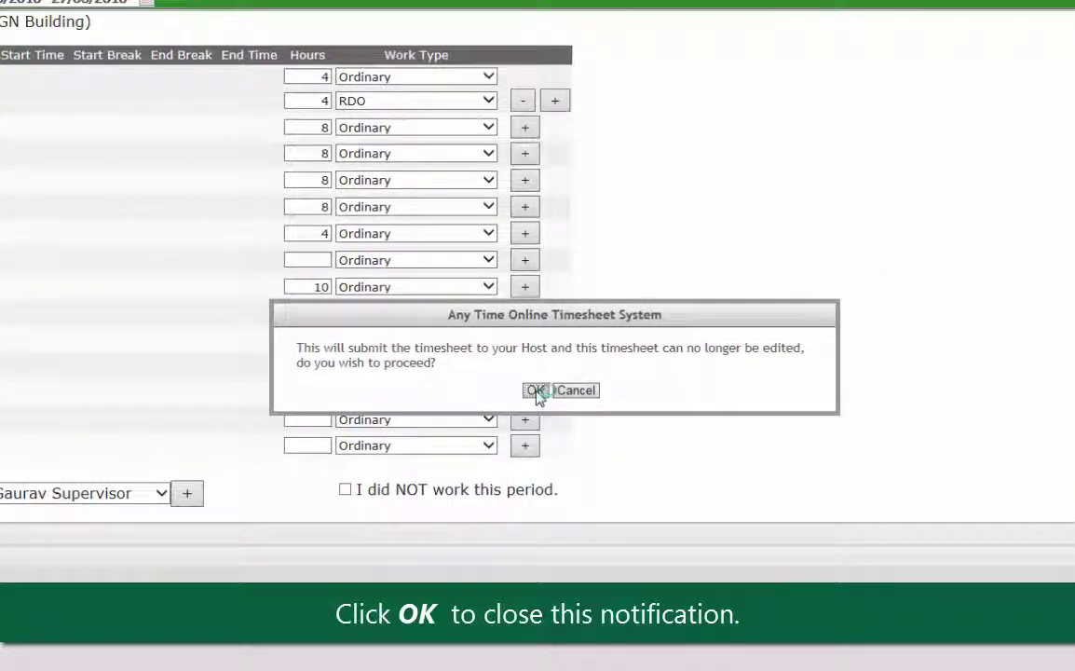
click(536, 390)
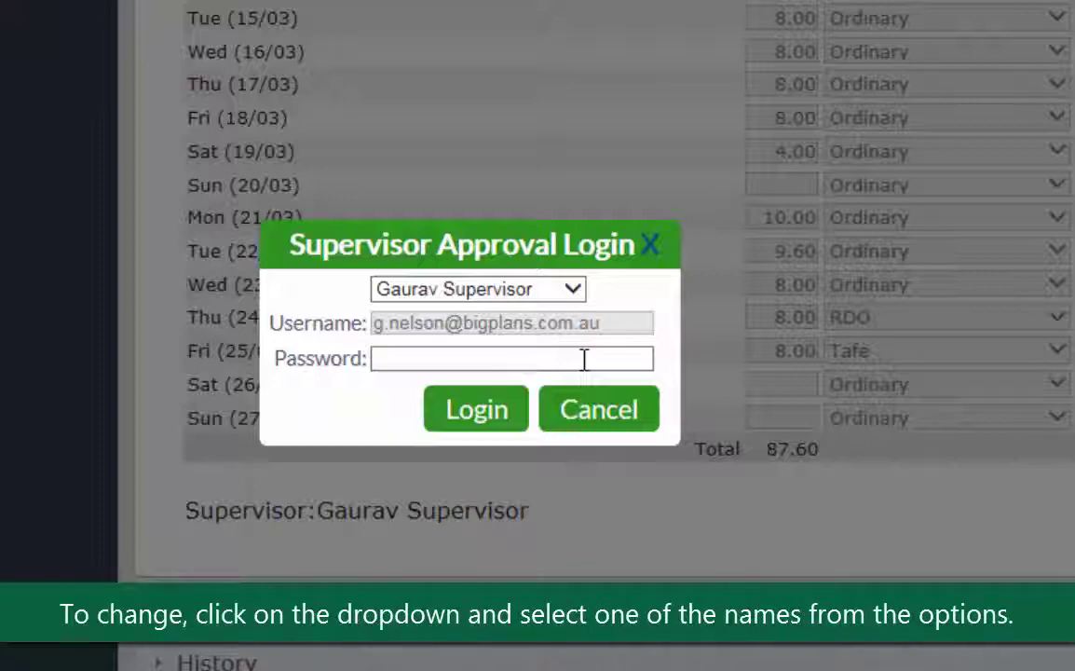
Step: Log in as the selected supervisor with their password and authorise the 87.60-hour March timesheet
click(572, 289)
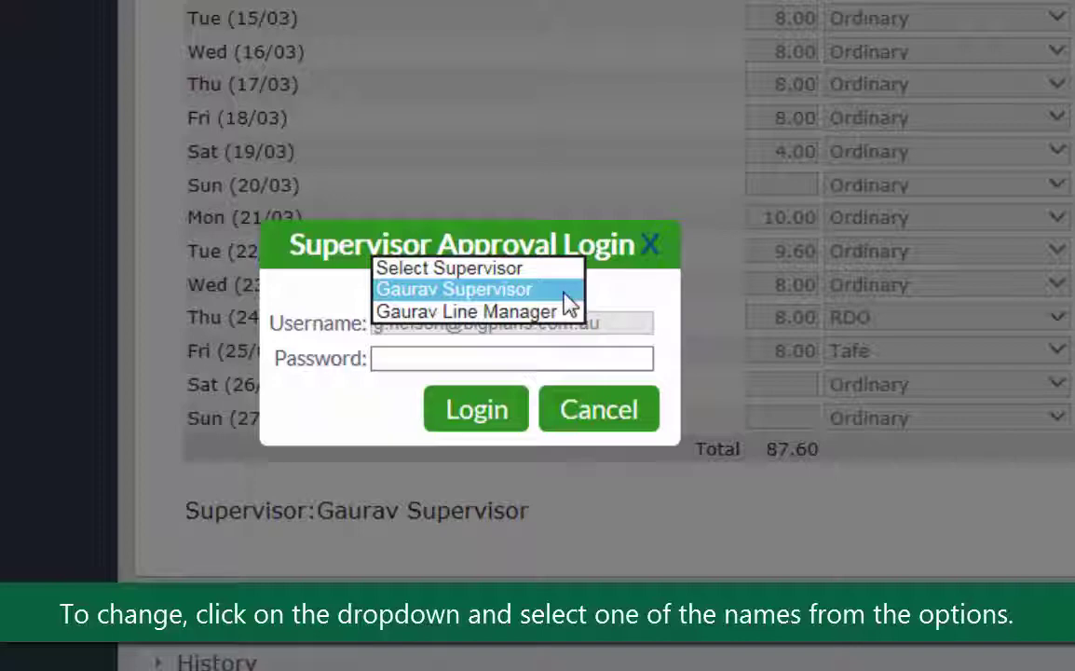
click(566, 296)
click(564, 358)
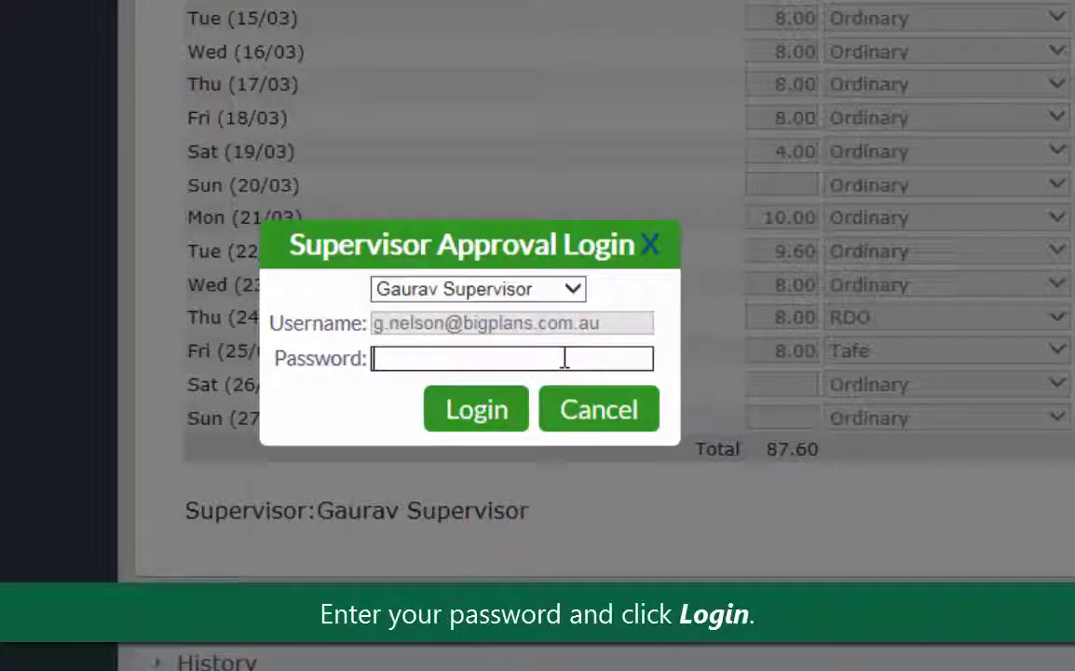
click(508, 424)
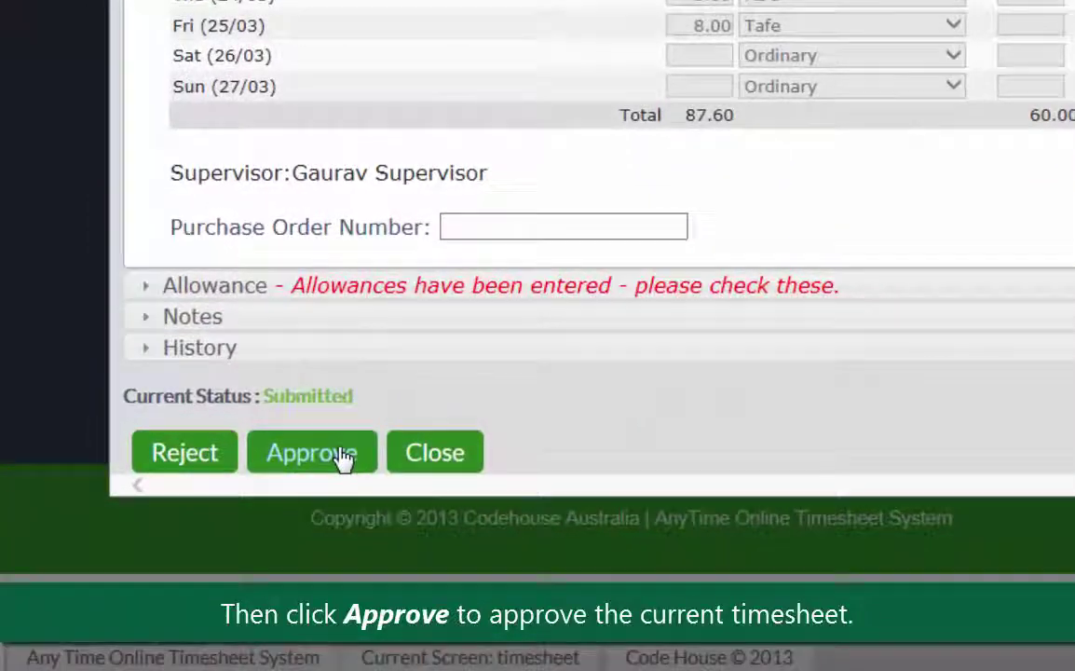
click(343, 456)
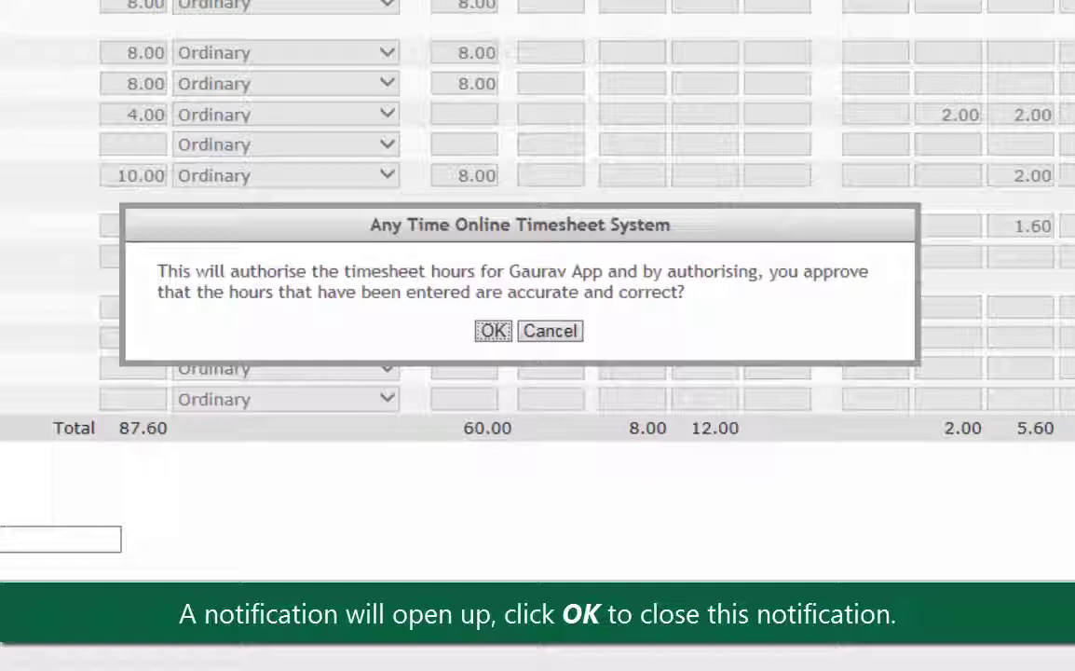
click(494, 331)
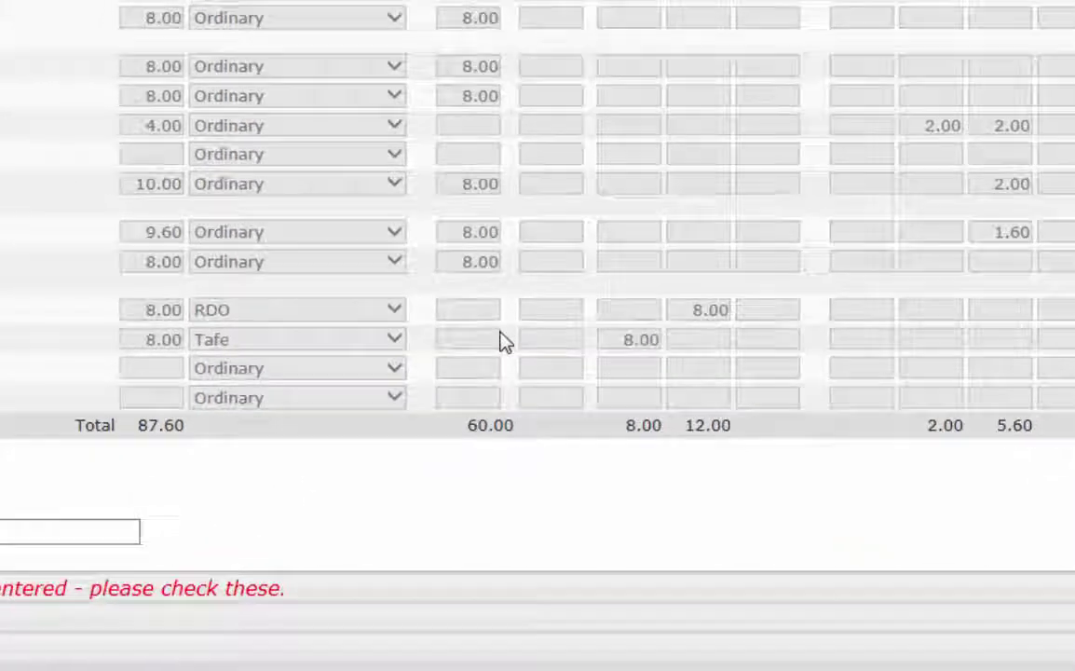